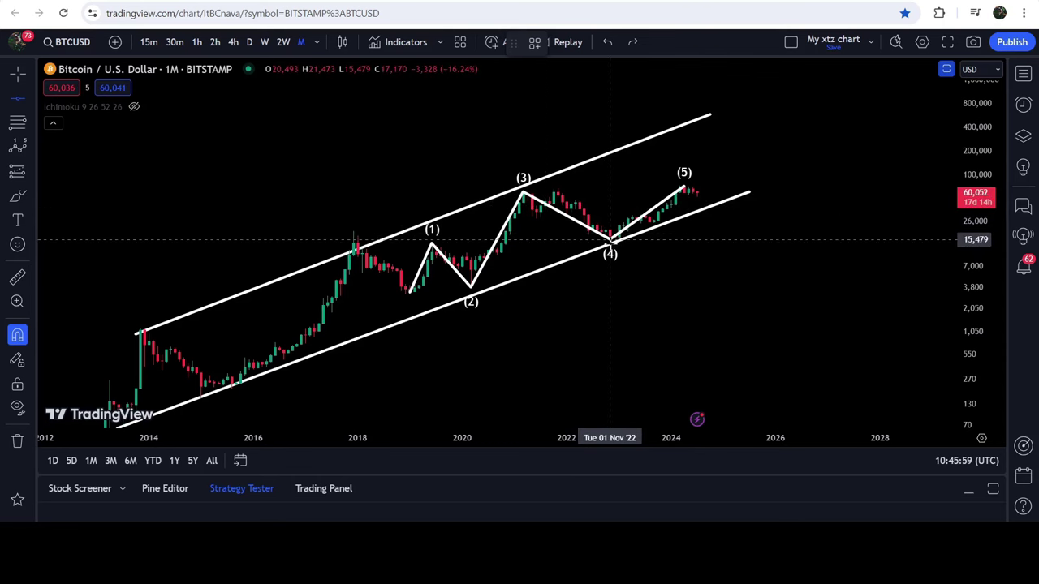
# Select the five-wave Elliott count drawn on the monthly BTCUSD chart
pyautogui.click(610, 240)
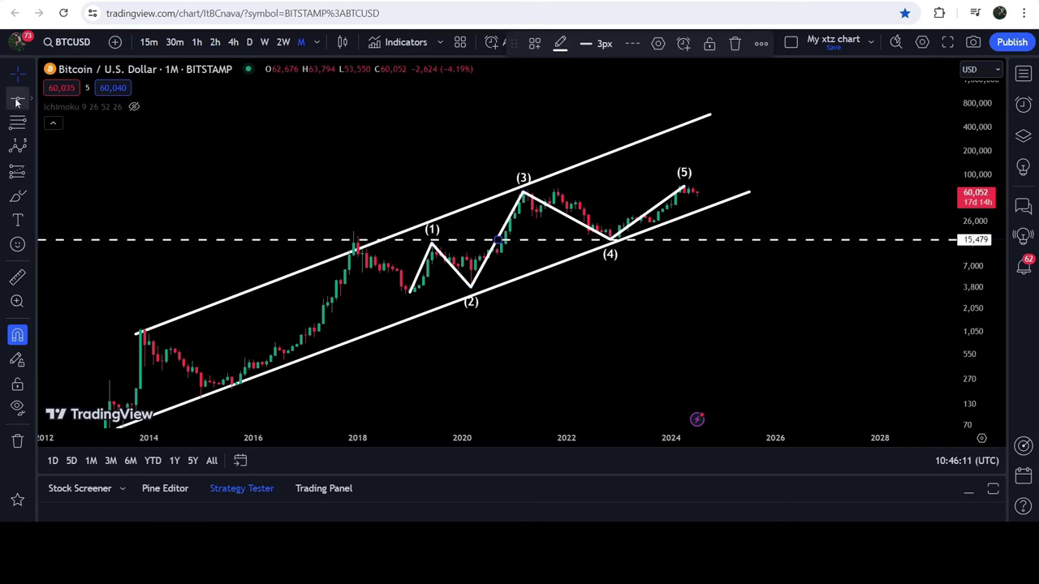
# Place a horizontal level at 13,880, then select the 15,479 line and Elliott wave in turn
pyautogui.click(206, 132)
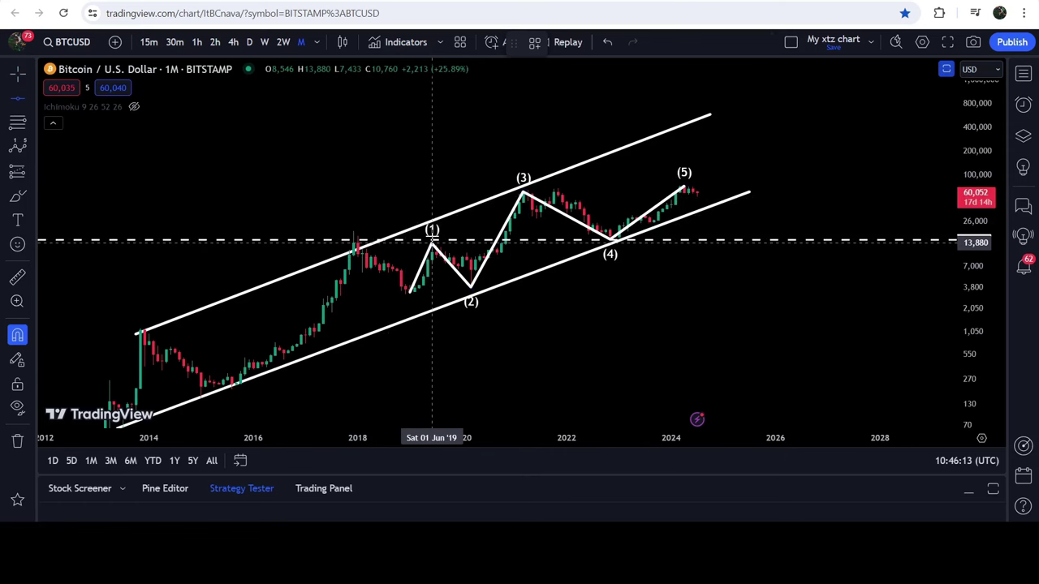
pyautogui.click(432, 241)
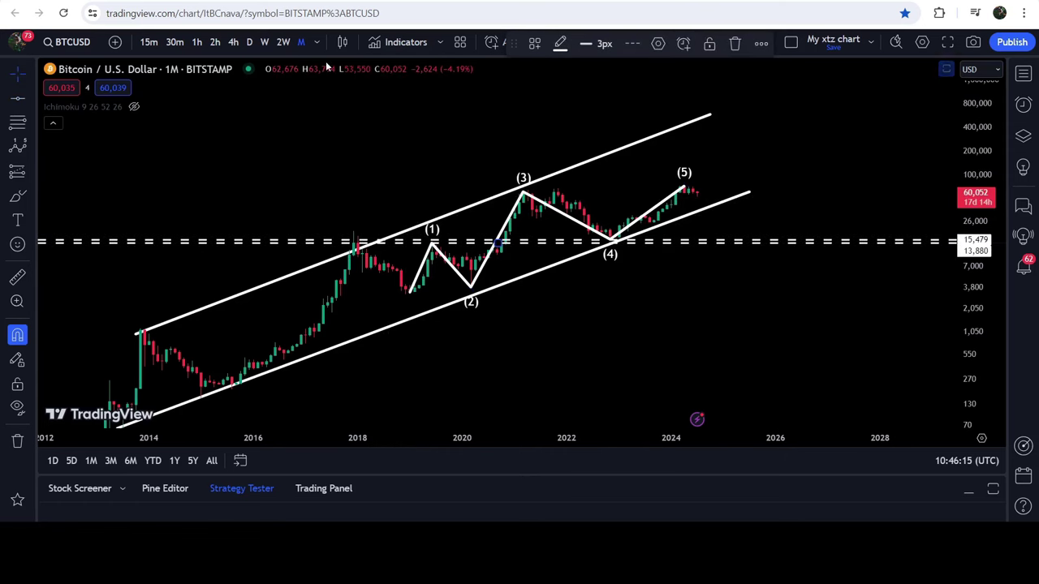
pyautogui.click(435, 247)
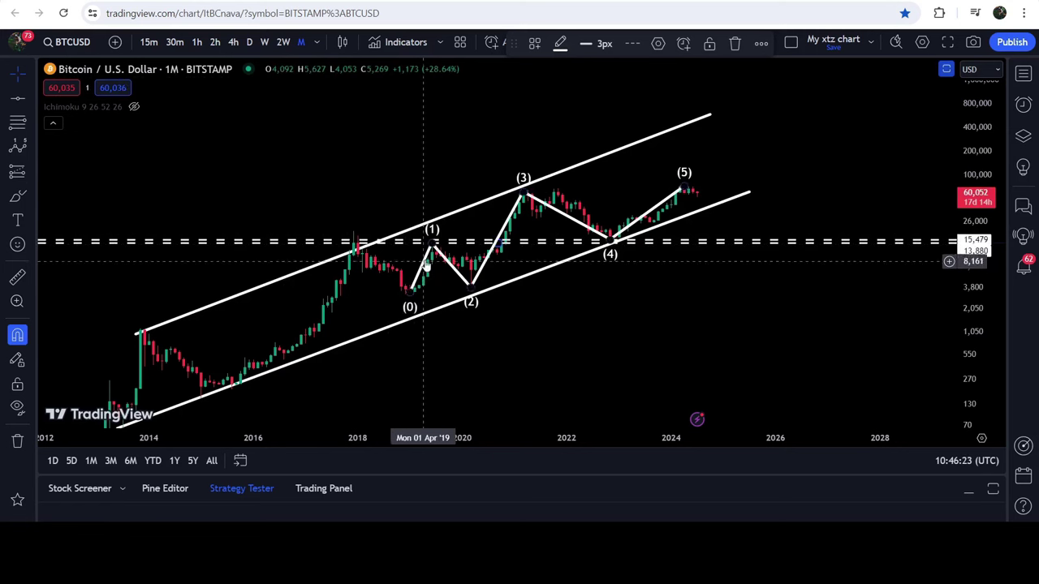
pyautogui.click(430, 244)
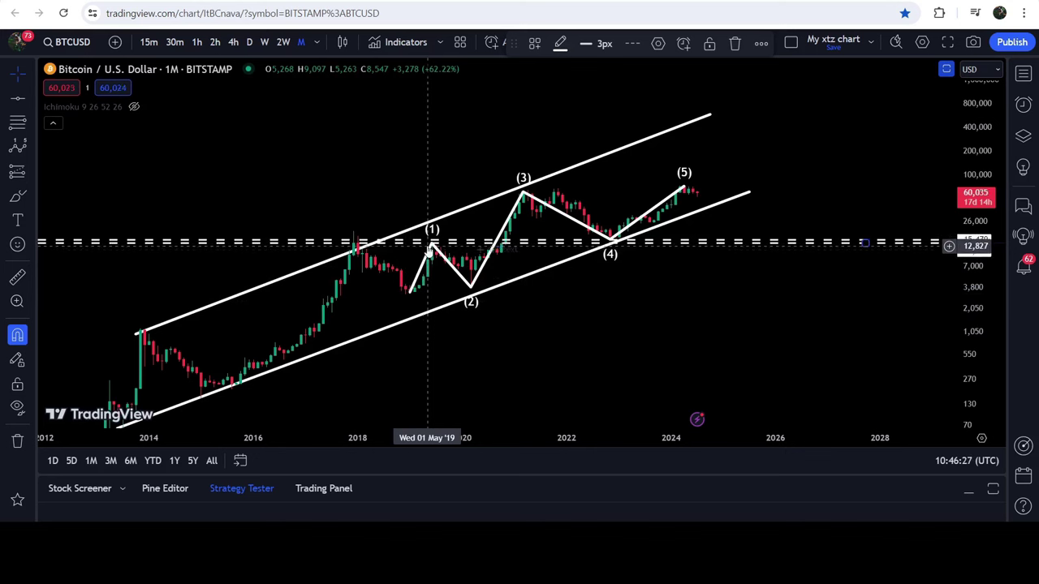
pyautogui.click(610, 241)
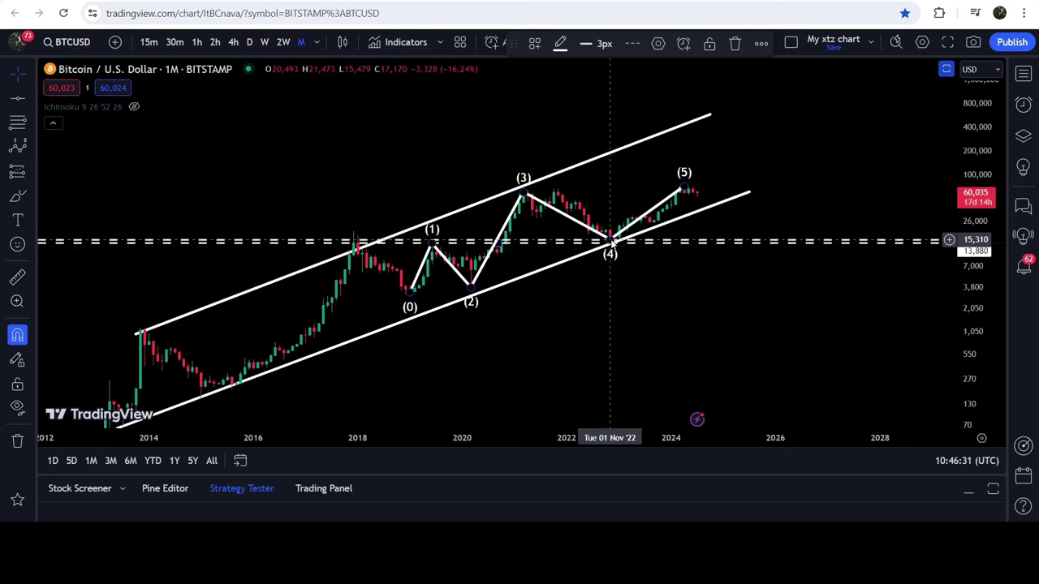
pyautogui.click(609, 241)
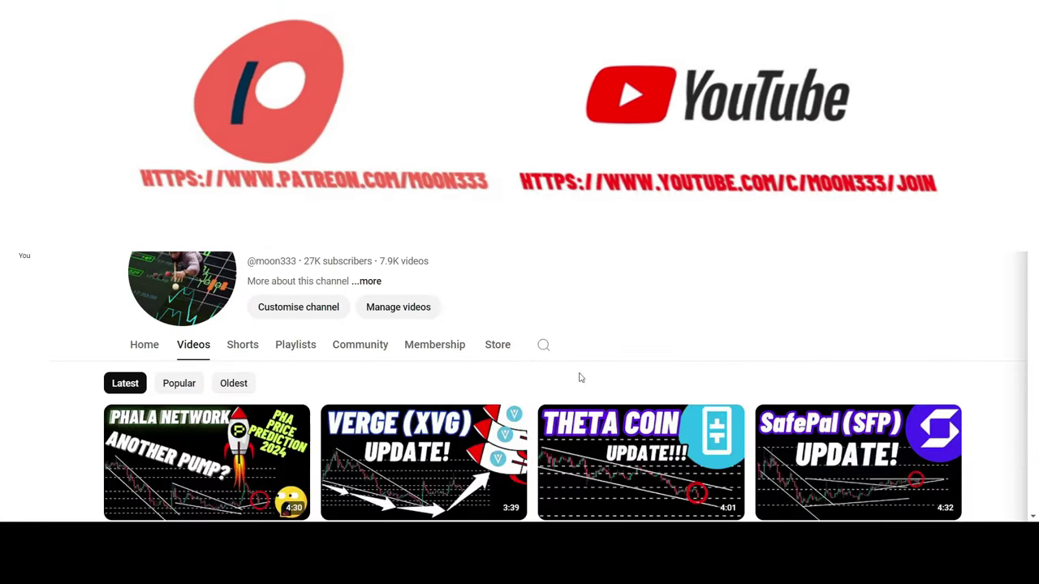
# Show the channel's Membership posts and scroll to the ConstitutionDAO PEOPLE trade signal
pyautogui.click(434, 344)
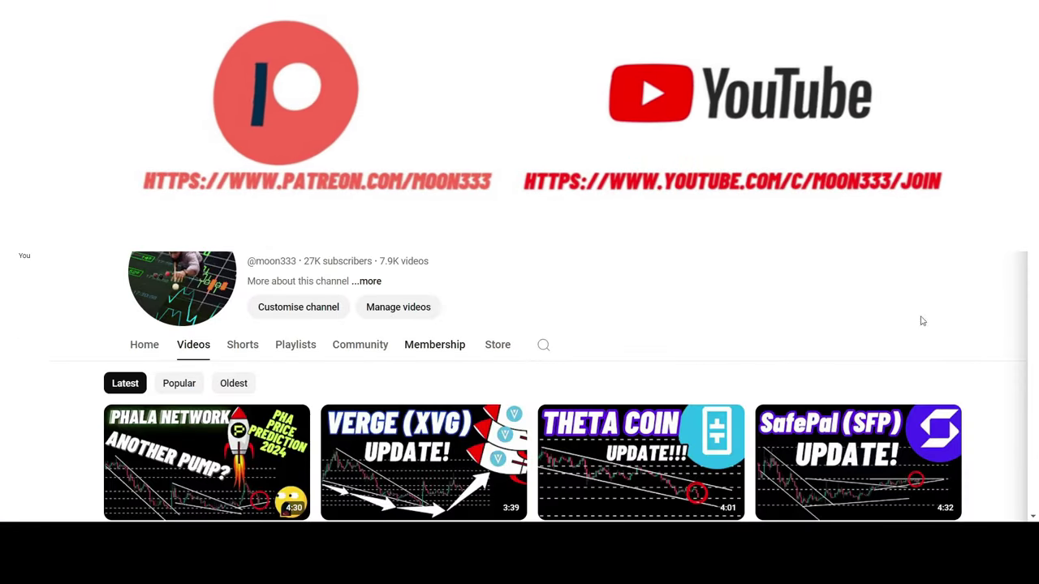
pyautogui.scroll(-10, 1019, 285)
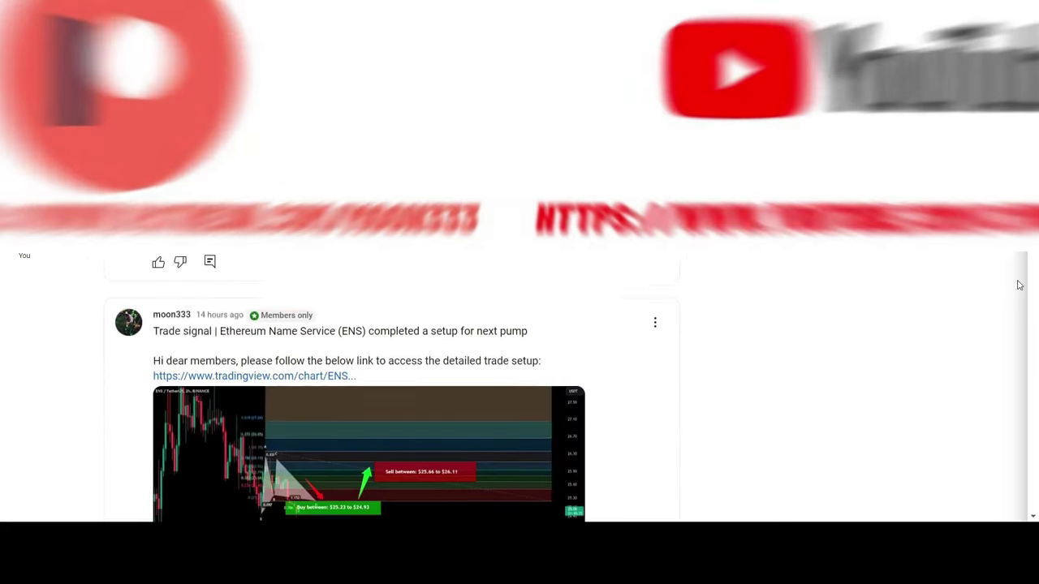
pyautogui.scroll(-3, 1019, 285)
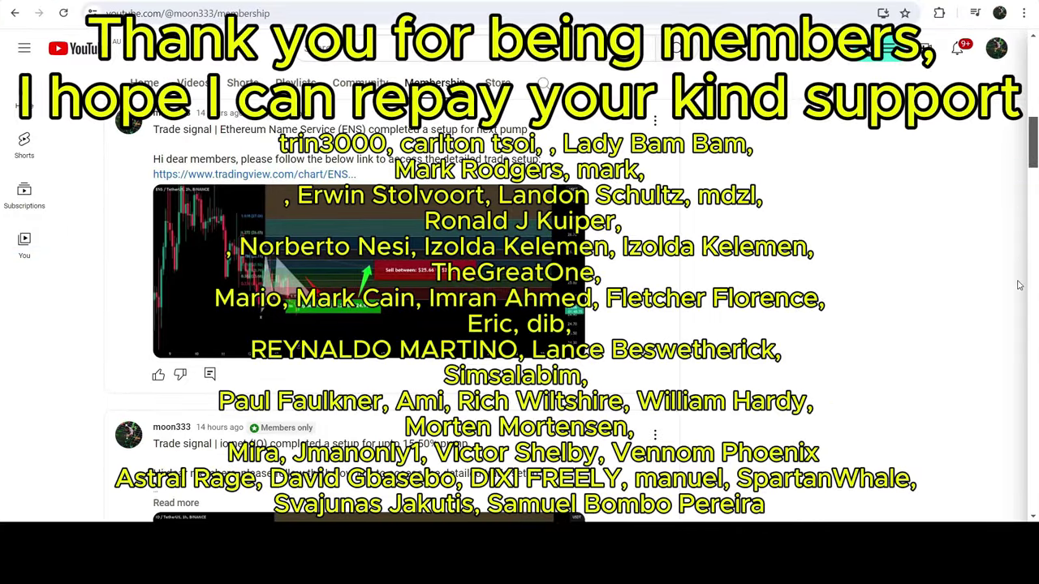
pyautogui.scroll(-3, 1019, 285)
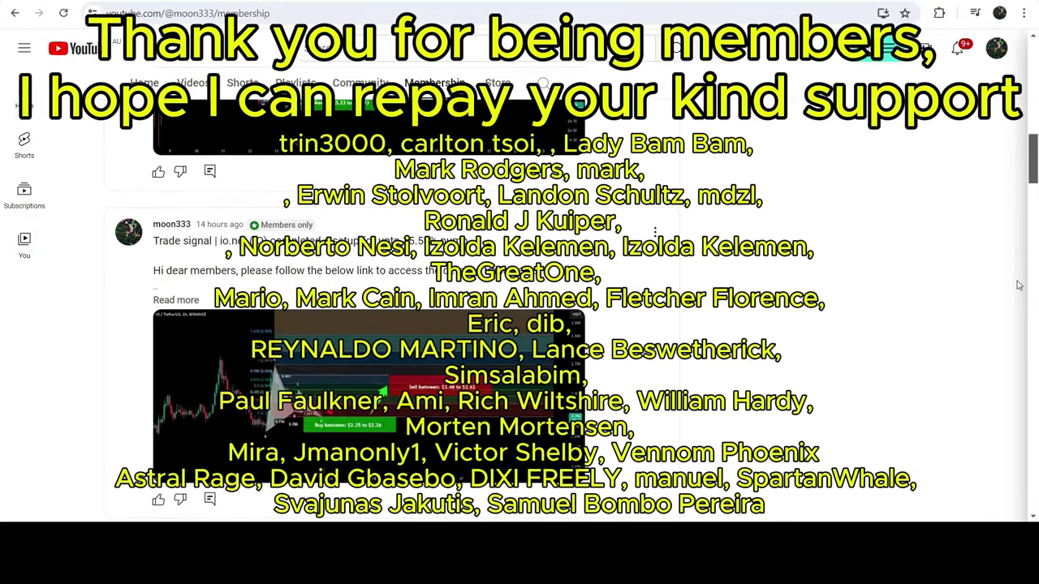
pyautogui.scroll(5, 1019, 285)
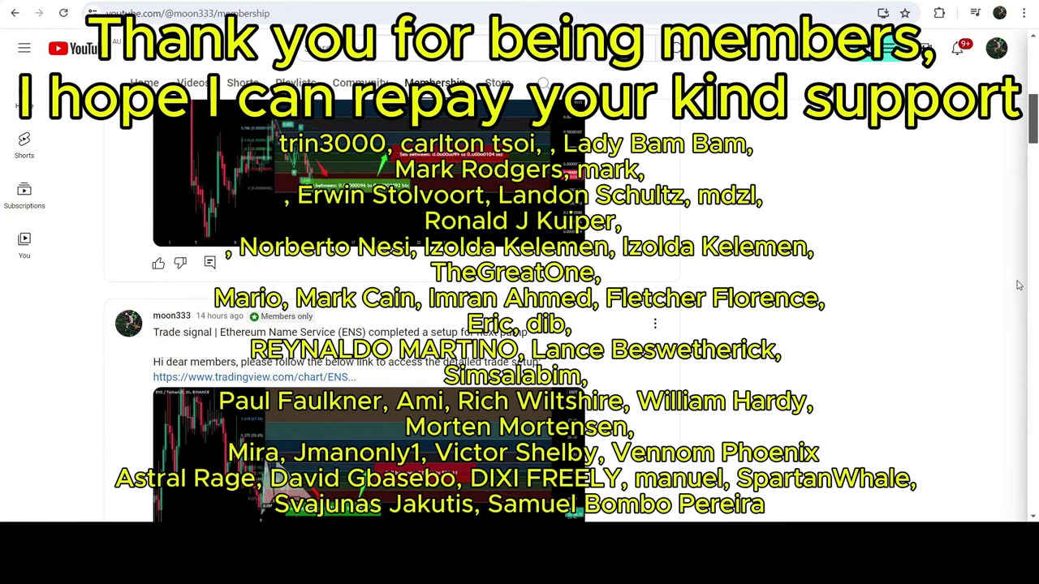
pyautogui.scroll(1, 1020, 285)
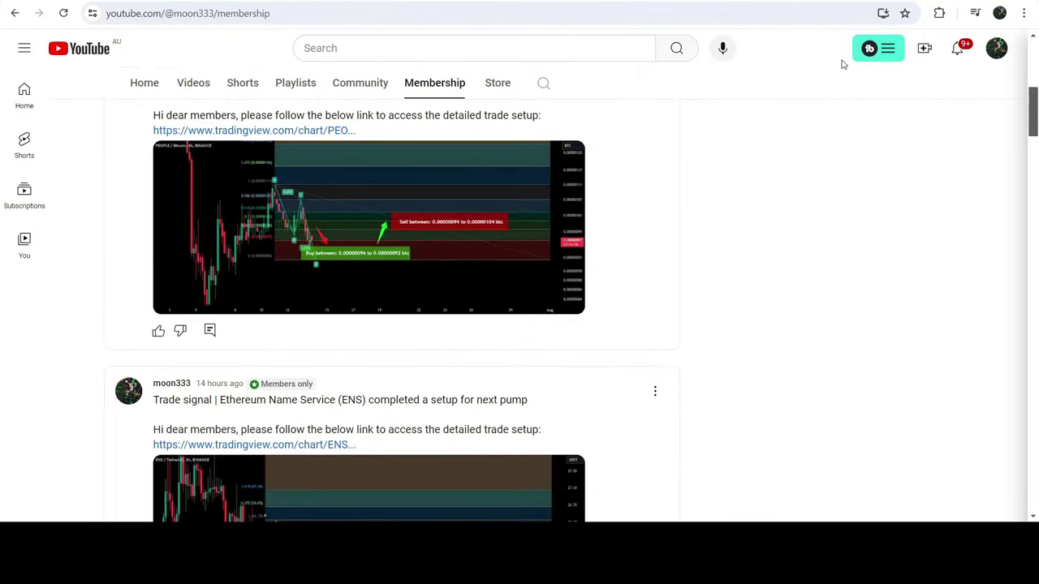
pyautogui.scroll(1, 842, 64)
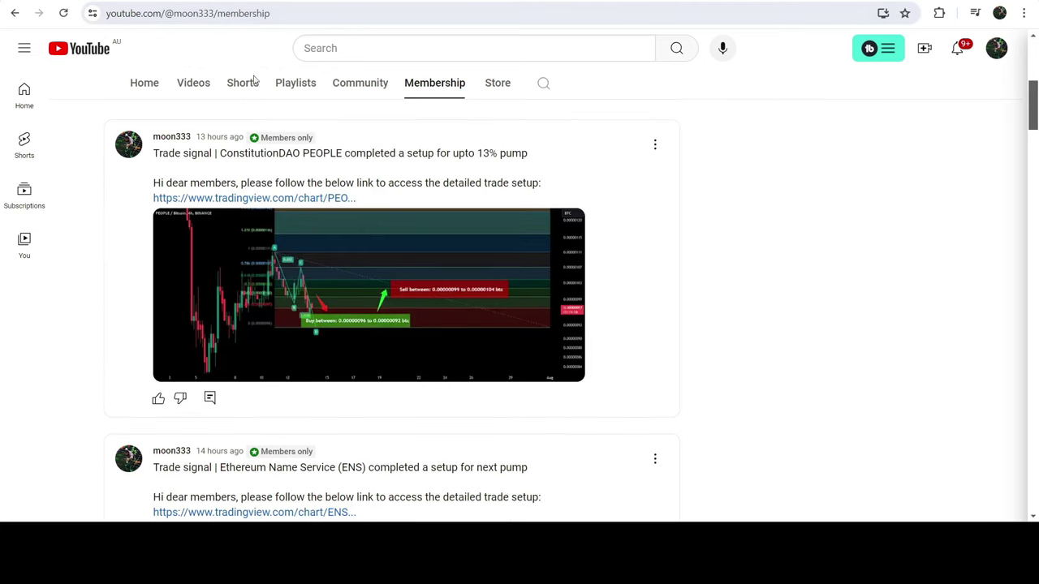
# Open the linked PEOPLE trade idea and highlight when it was posted
pyautogui.click(252, 199)
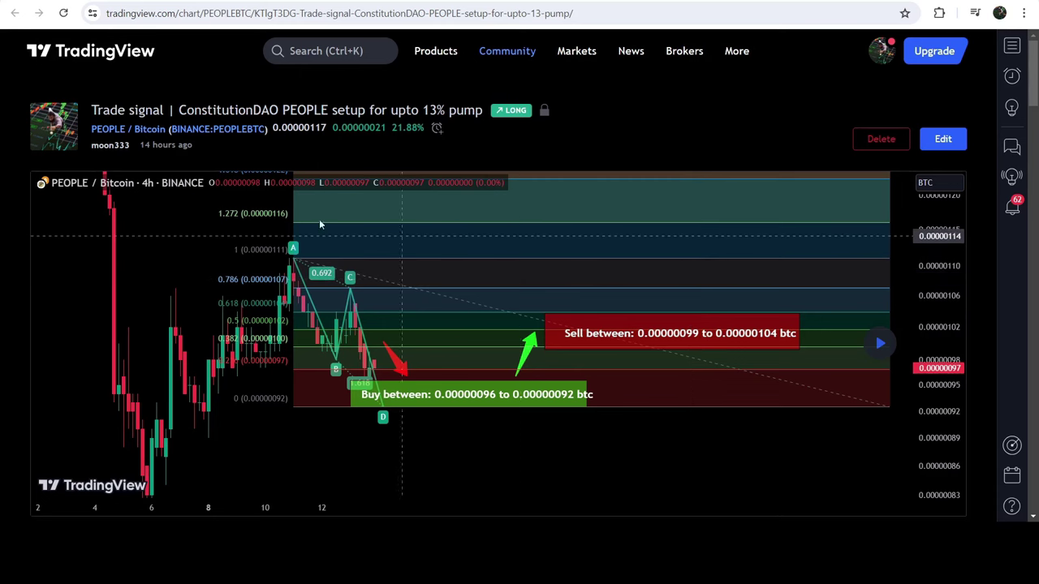
pyautogui.moveTo(138, 145); pyautogui.dragTo(193, 145)
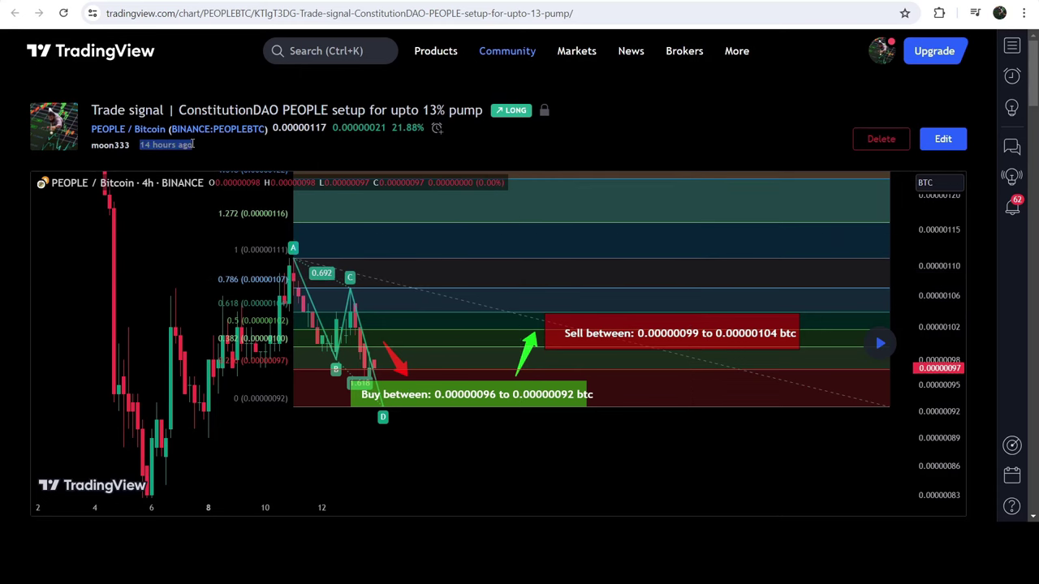
pyautogui.scroll(-10, 477, 219)
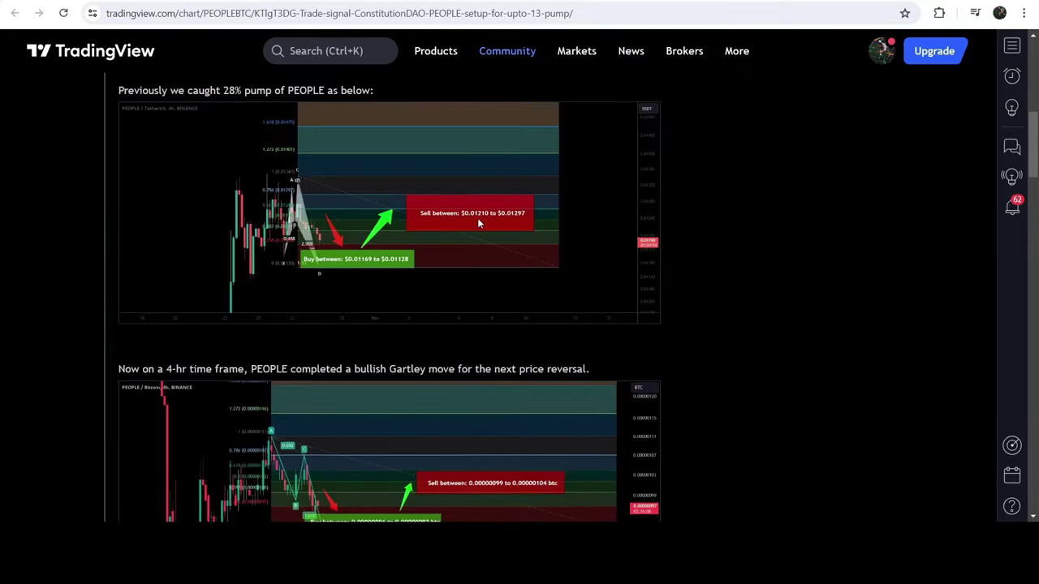
pyautogui.scroll(-1, 477, 222)
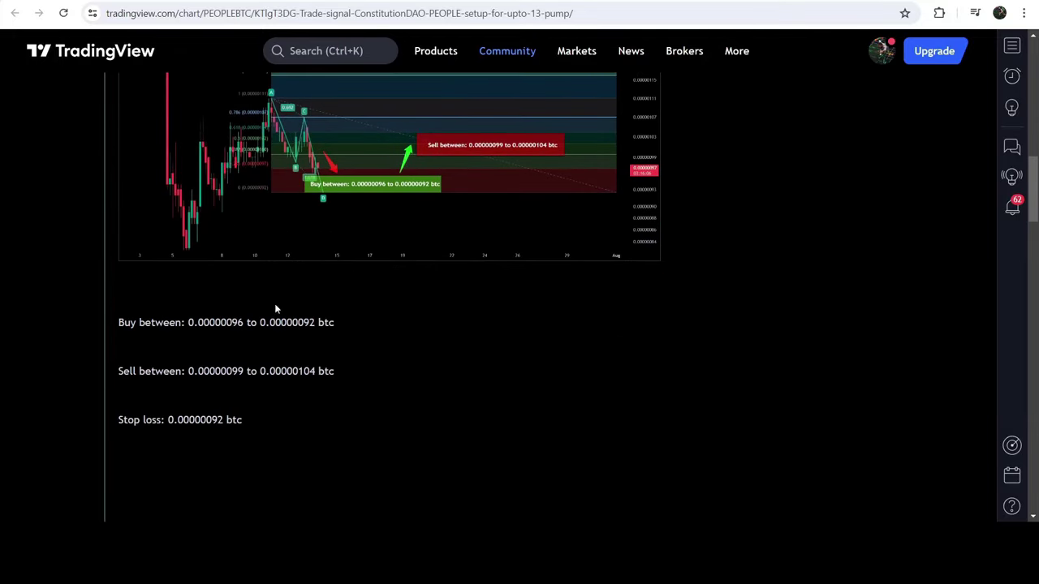
# Highlight the idea's buy, sell and stop-loss values, replay its outcome, and return to BTCUSD
pyautogui.moveTo(163, 323); pyautogui.dragTo(334, 323)
pyautogui.moveTo(216, 371); pyautogui.dragTo(119, 355)
pyautogui.moveTo(183, 420); pyautogui.dragTo(234, 420)
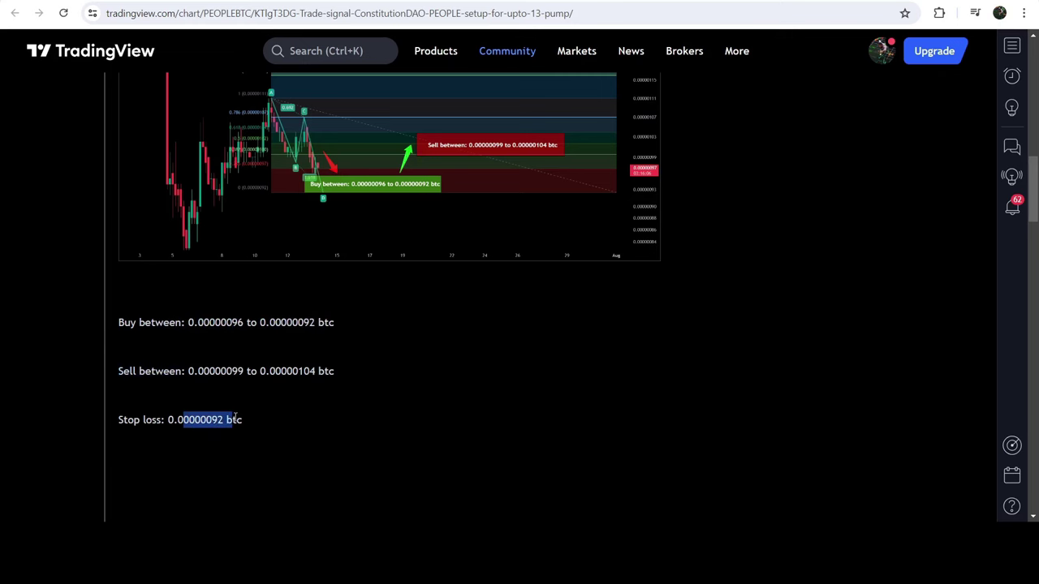
pyautogui.scroll(10, 803, 244)
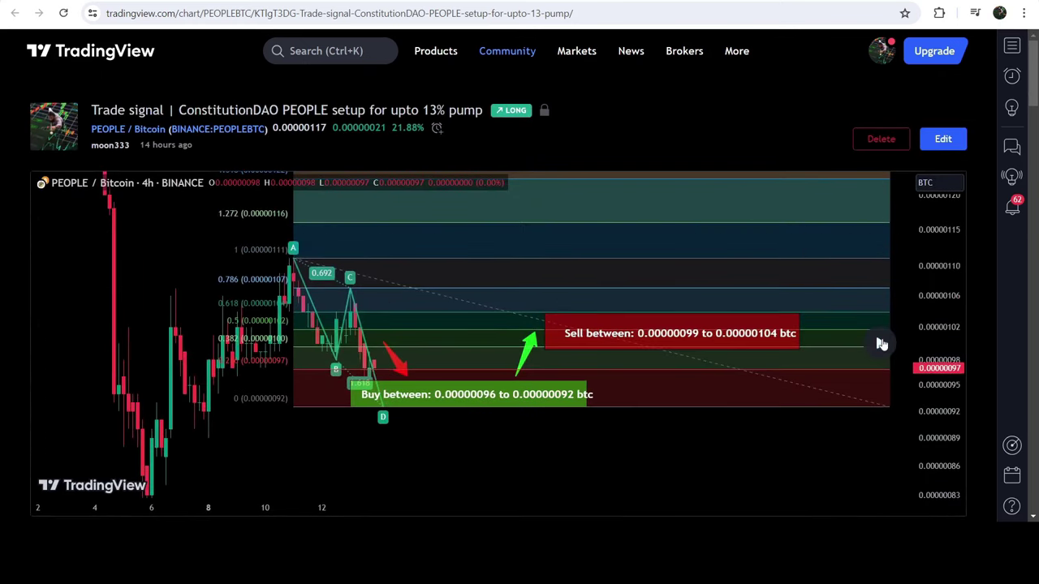
pyautogui.click(821, 350)
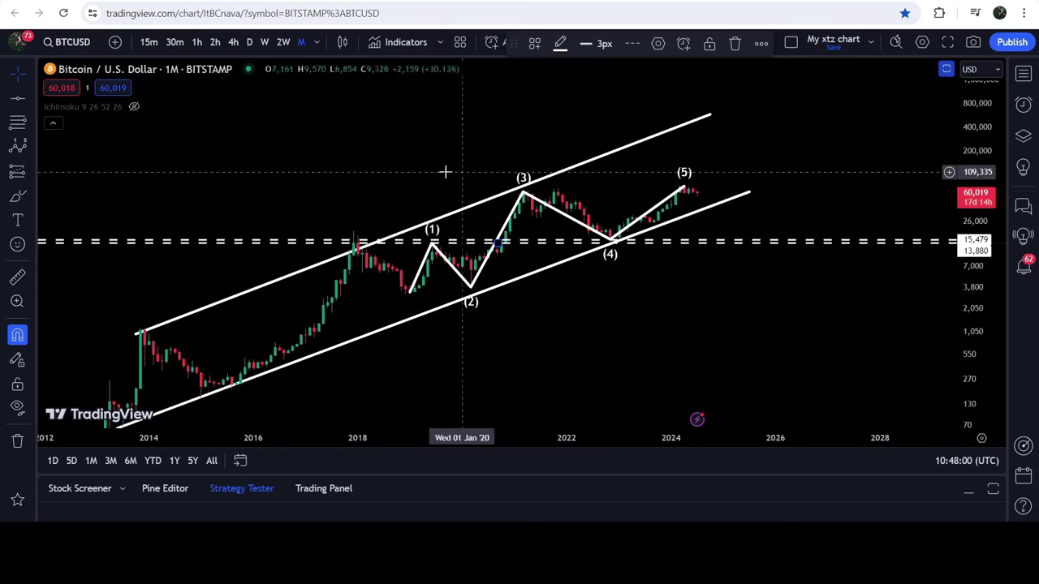
pyautogui.moveTo(446, 169); pyautogui.dragTo(568, 132)
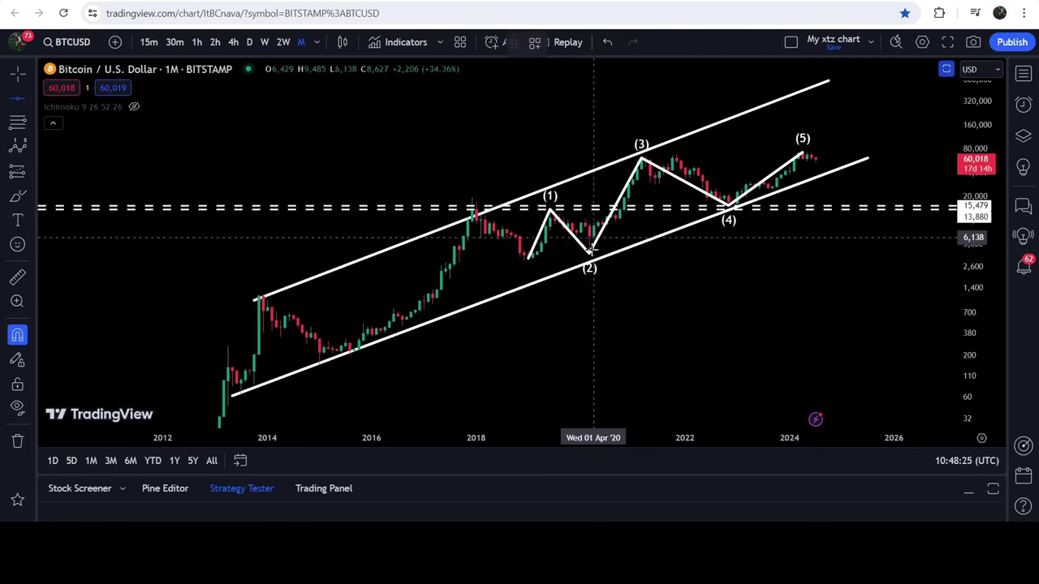
# Select the Elliott wave drawing on the BTCUSD monthly chart
pyautogui.click(588, 253)
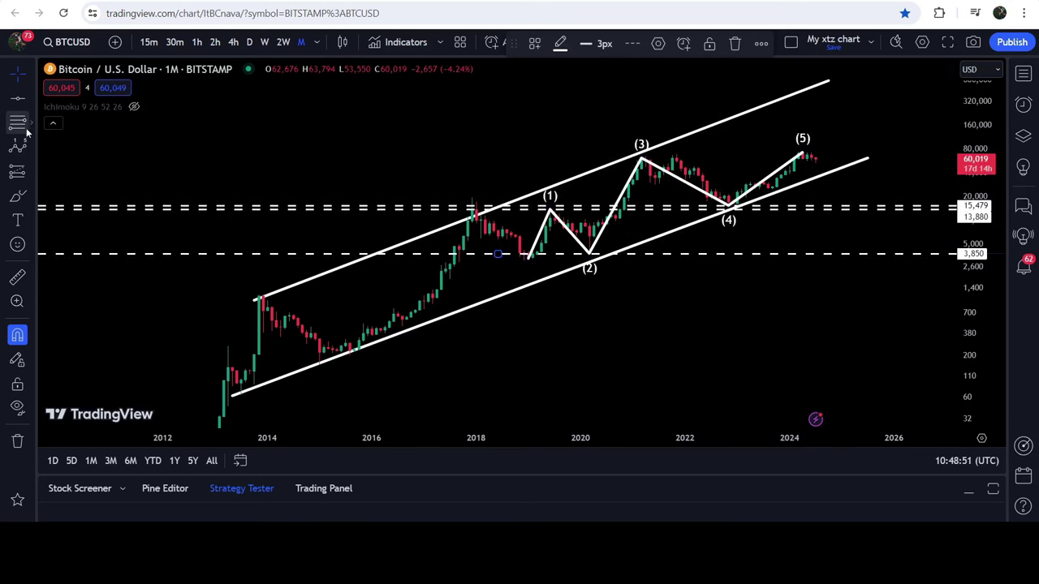
# Draw a Fibonacci extension from wave (1) in Jul 2019 to Dec 2023, reaching 4.236
pyautogui.click(101, 148)
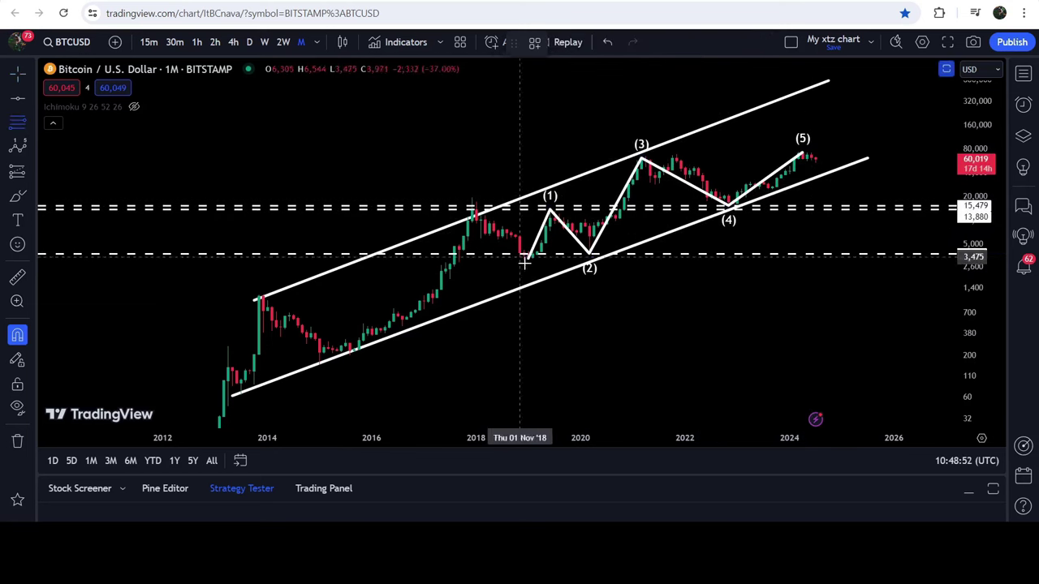
pyautogui.click(554, 209)
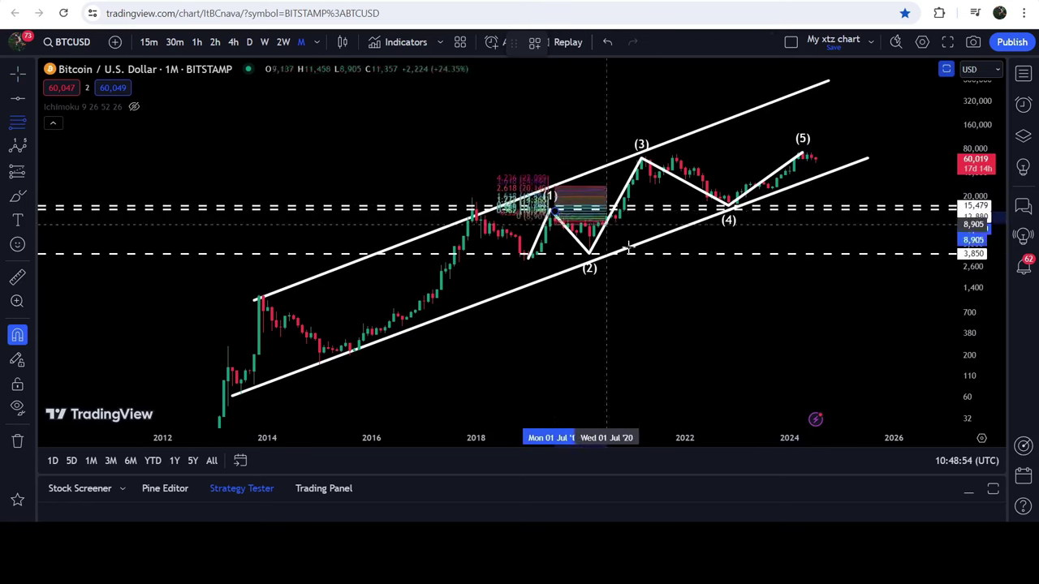
pyautogui.click(785, 259)
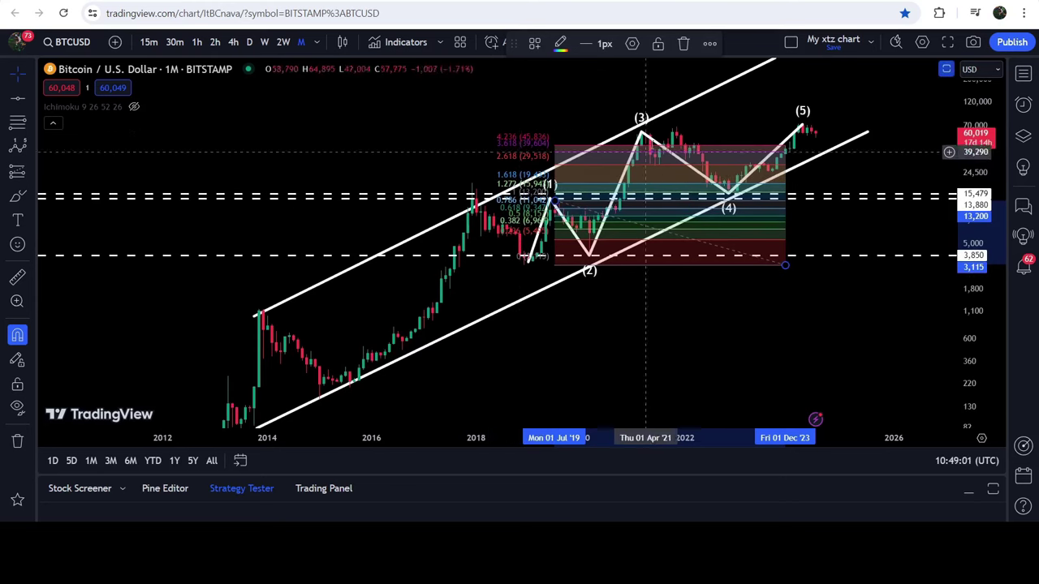
pyautogui.moveTo(710, 247); pyautogui.dragTo(537, 153)
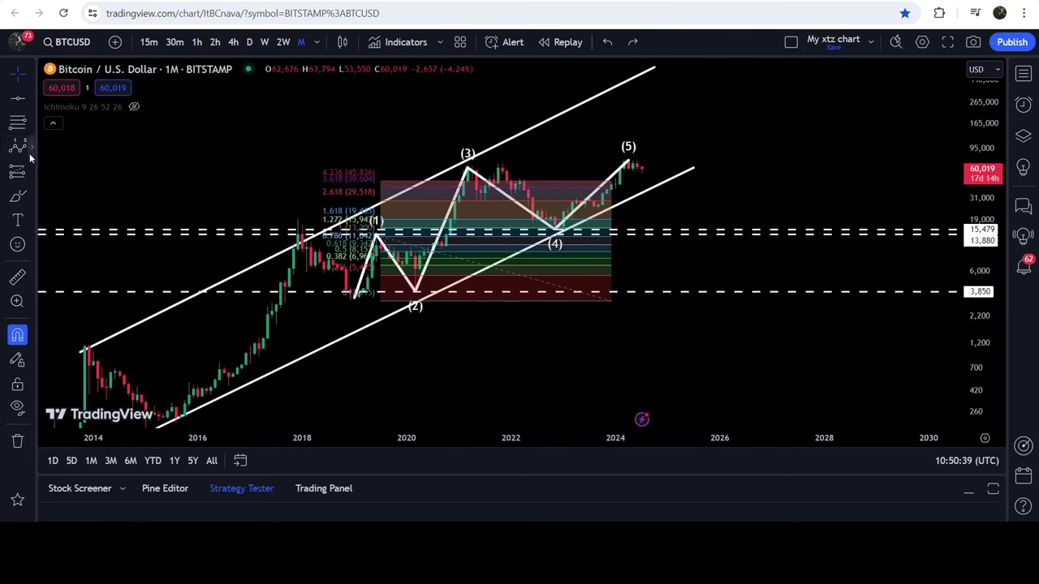
# Draw a curve from the wave (3) peak to wave (5), bent down to the wave (4) low
pyautogui.click(31, 193)
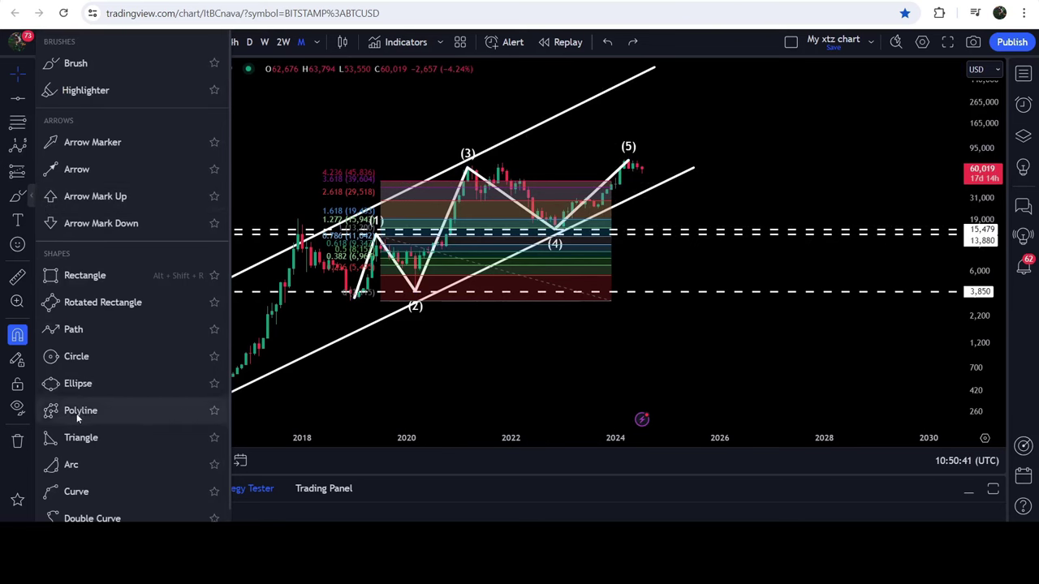
pyautogui.click(76, 492)
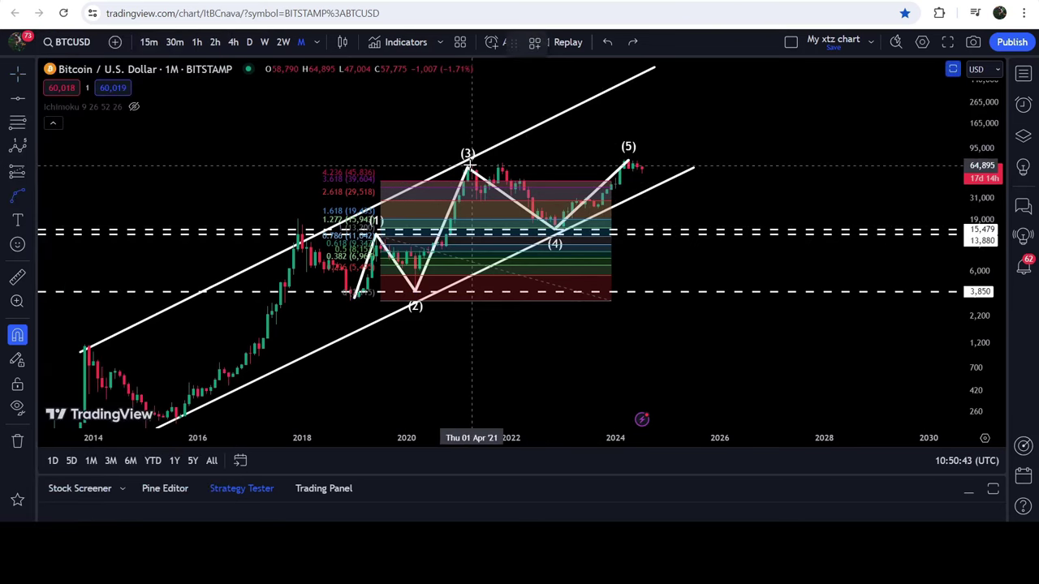
pyautogui.click(468, 164)
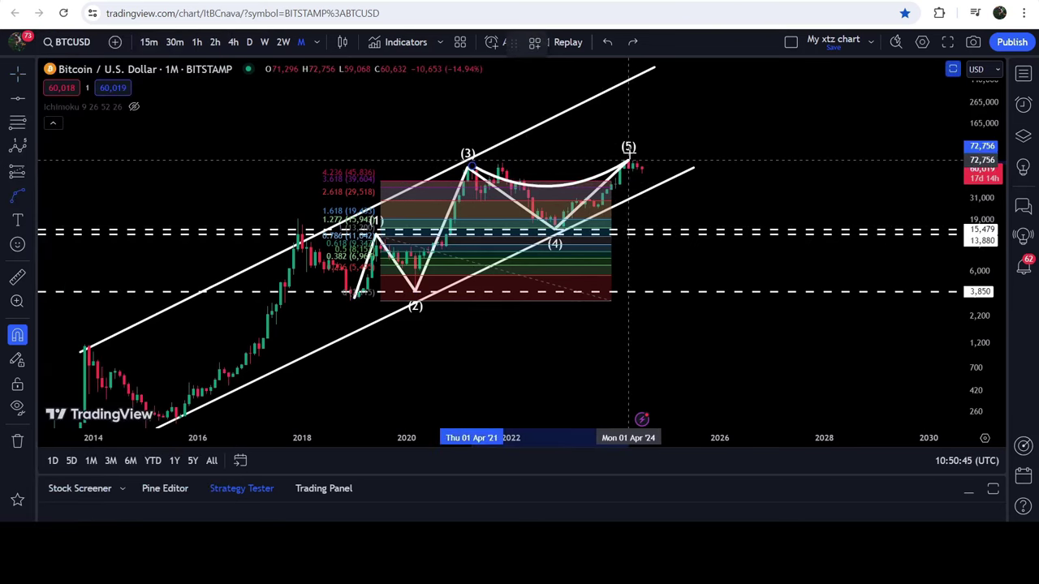
pyautogui.click(628, 162)
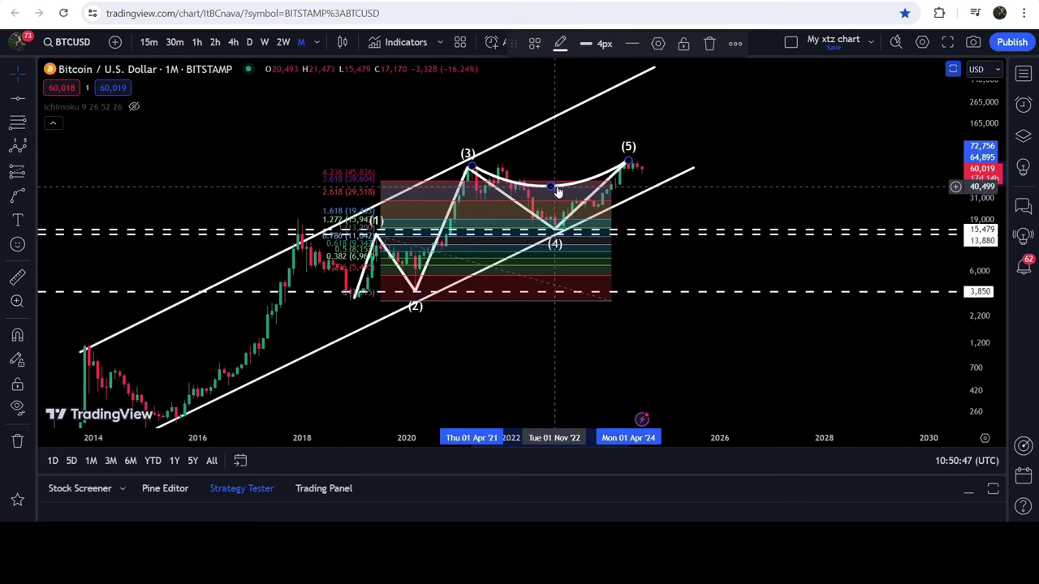
pyautogui.moveTo(552, 190); pyautogui.dragTo(555, 227)
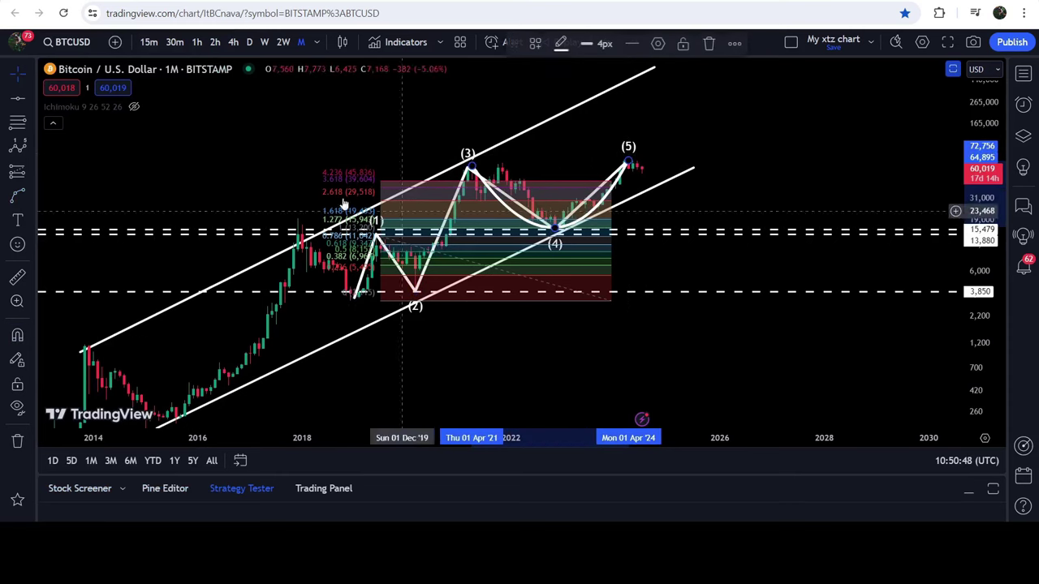
# Draw a short ray sloping down-right from the wave (5) peak
pyautogui.click(35, 98)
pyautogui.click(65, 88)
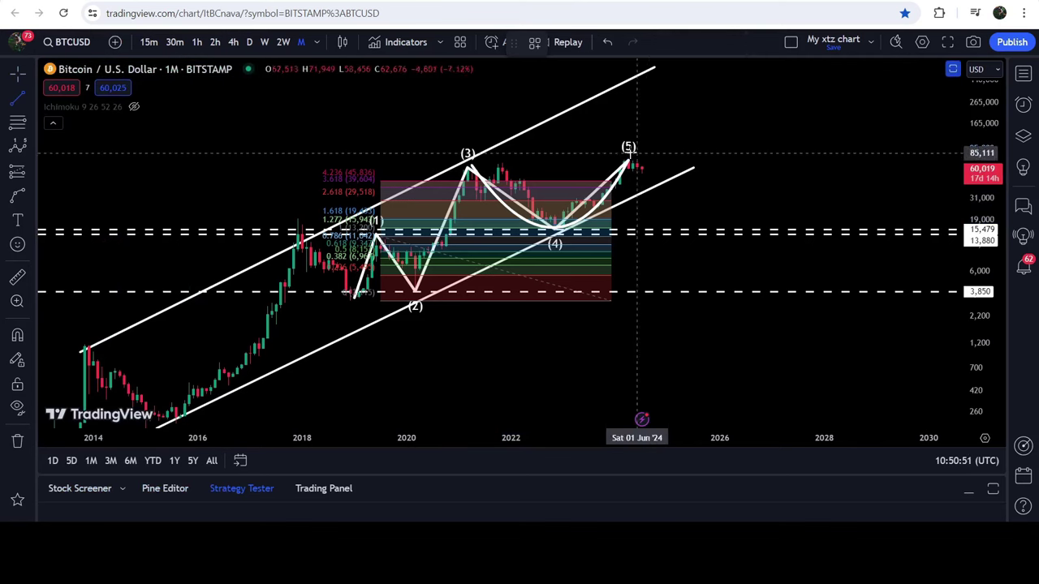
pyautogui.moveTo(625, 156); pyautogui.dragTo(659, 171)
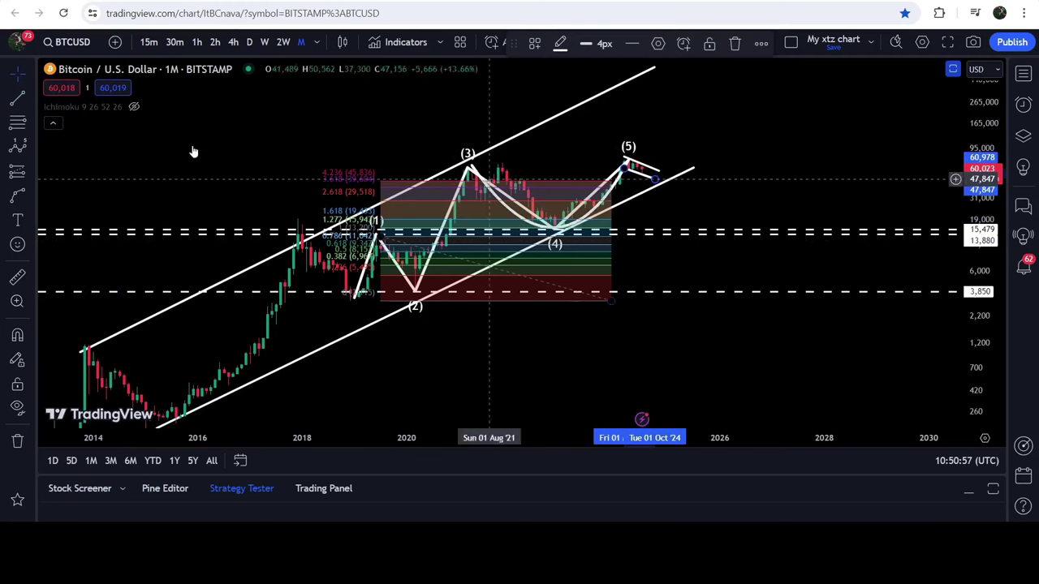
pyautogui.hotkey('alt', 'f')
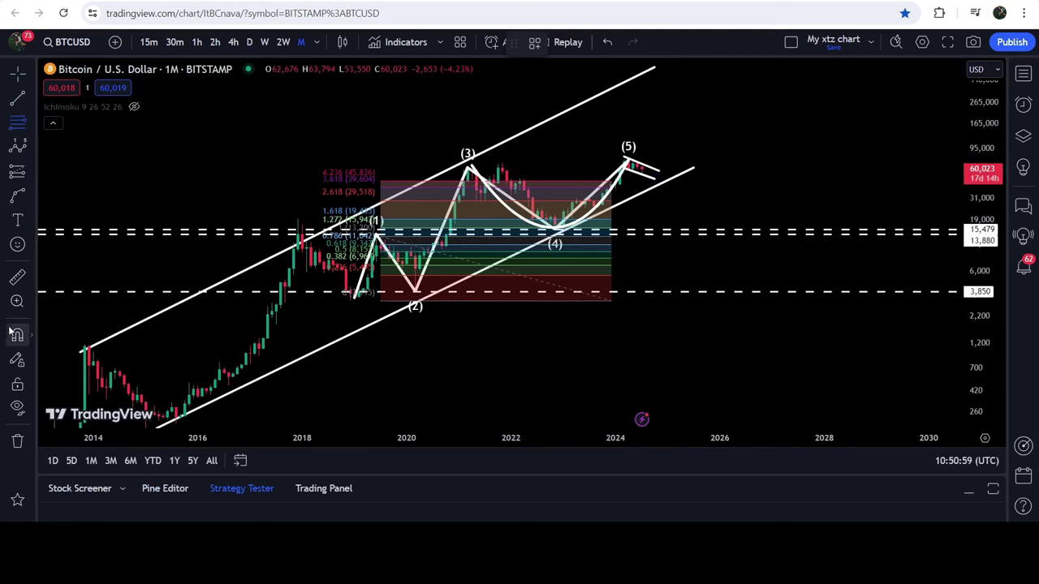
# Anchor a Fibonacci retracement at the Dec 2022 wave (4) low, reaching up to Jul 2026
pyautogui.click(558, 228)
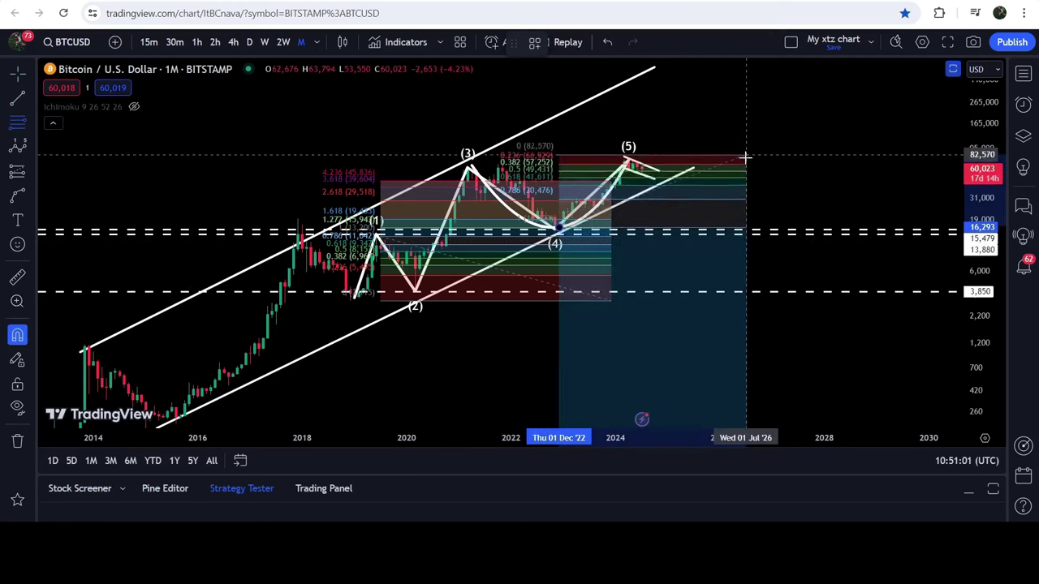
pyautogui.click(746, 156)
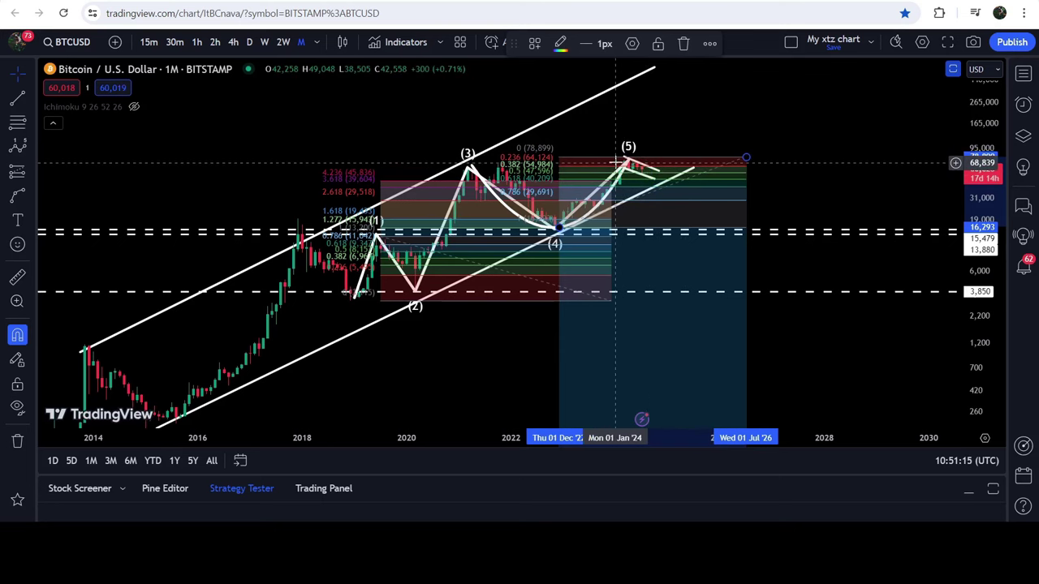
# Draw a trend line joining the wave (3) and wave (5) peaks as the cup rim
pyautogui.click(17, 98)
pyautogui.click(470, 165)
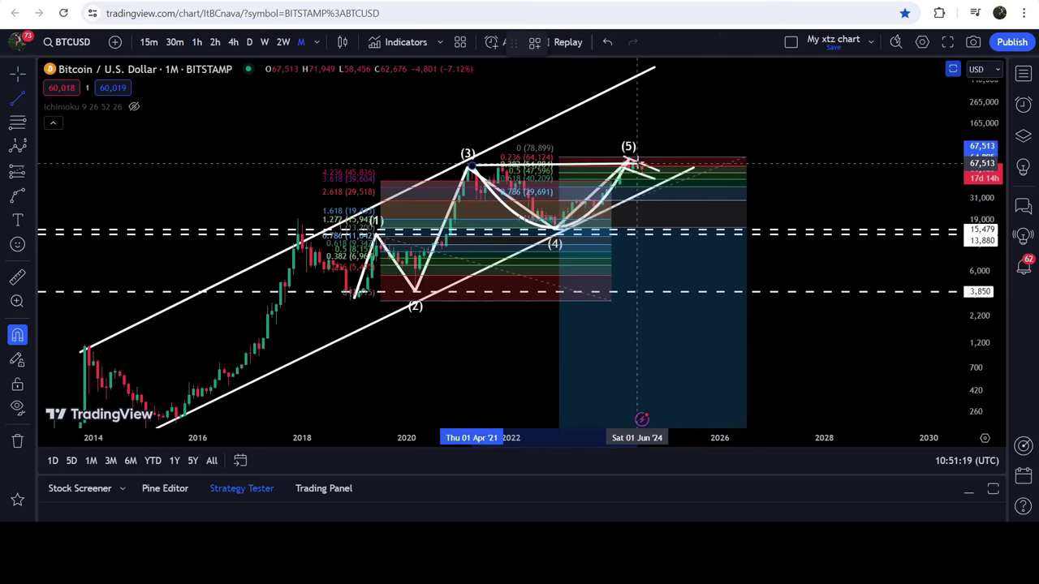
pyautogui.click(637, 161)
pyautogui.click(17, 99)
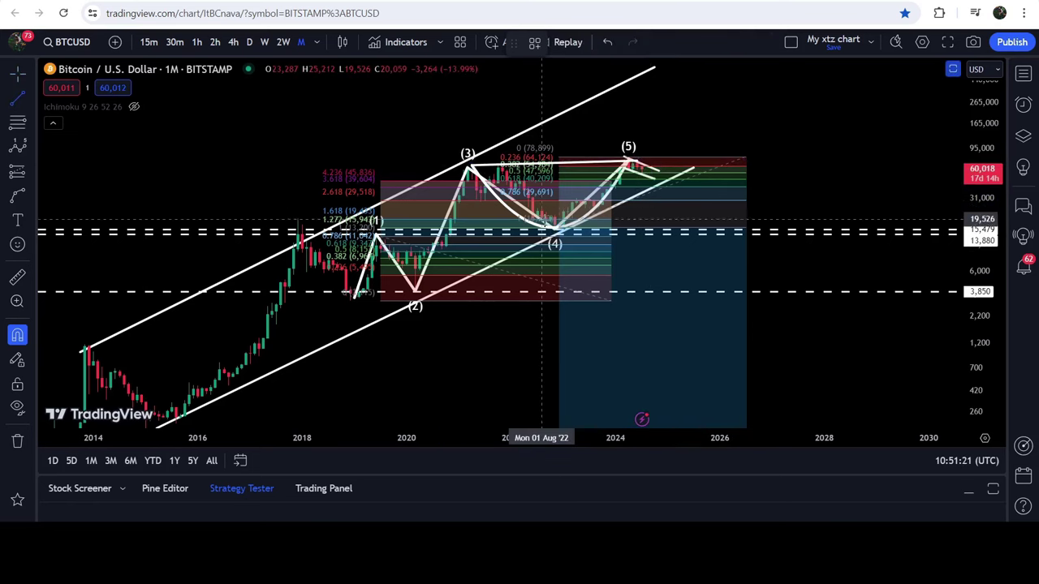
# Draw a steep trial breakout line from the cup's right side, adjust it, then delete it
pyautogui.click(585, 175)
pyautogui.click(592, 119)
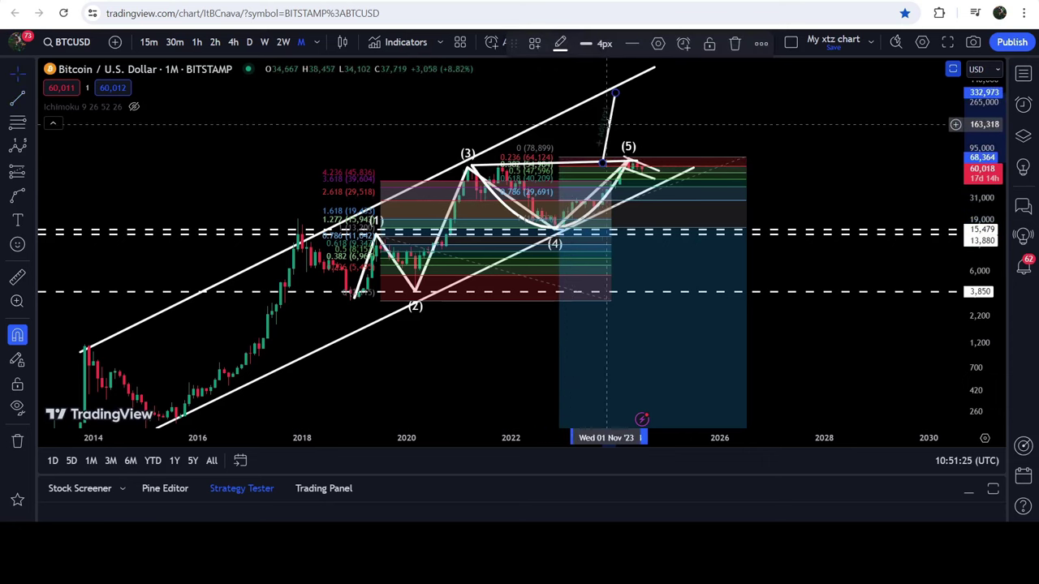
pyautogui.moveTo(612, 129); pyautogui.dragTo(626, 125)
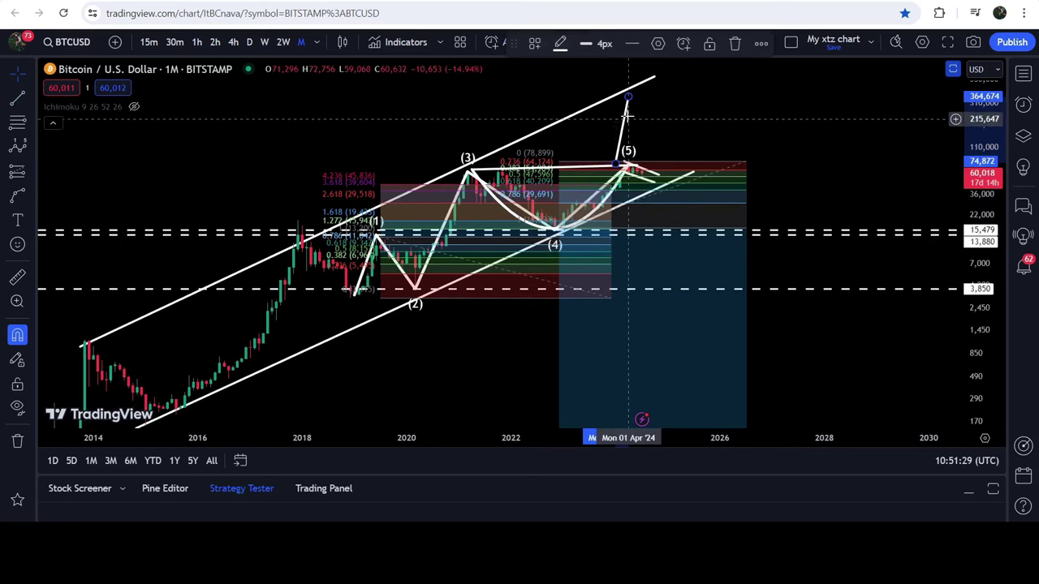
pyautogui.moveTo(627, 119); pyautogui.dragTo(629, 111)
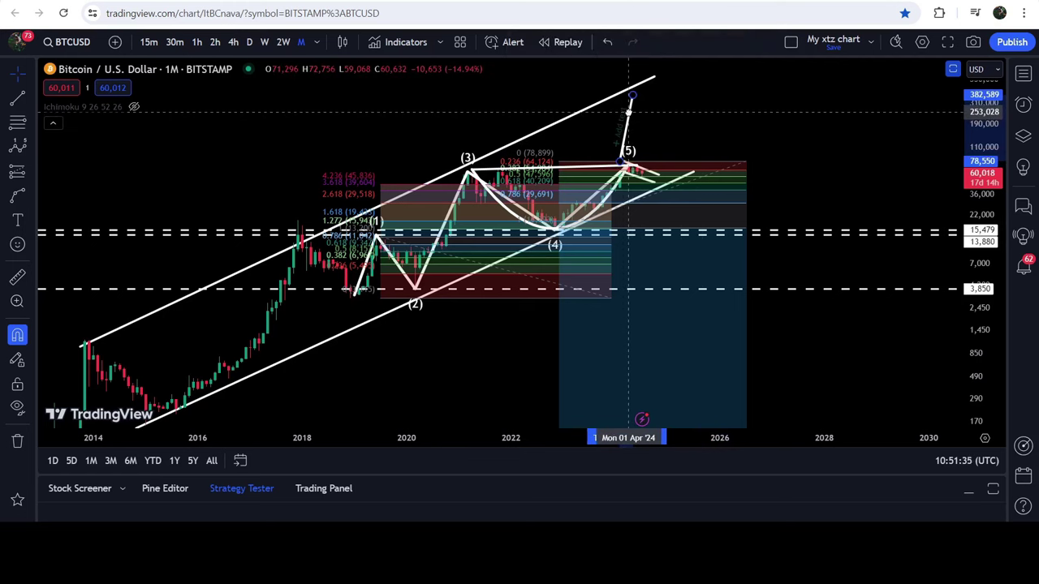
pyautogui.moveTo(627, 114); pyautogui.dragTo(640, 99)
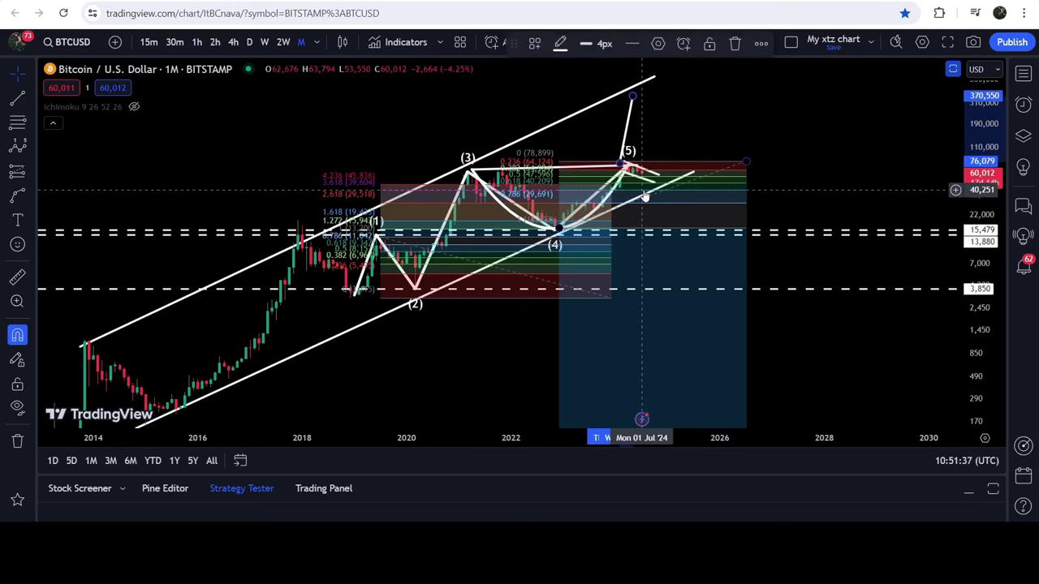
pyautogui.press('Delete')
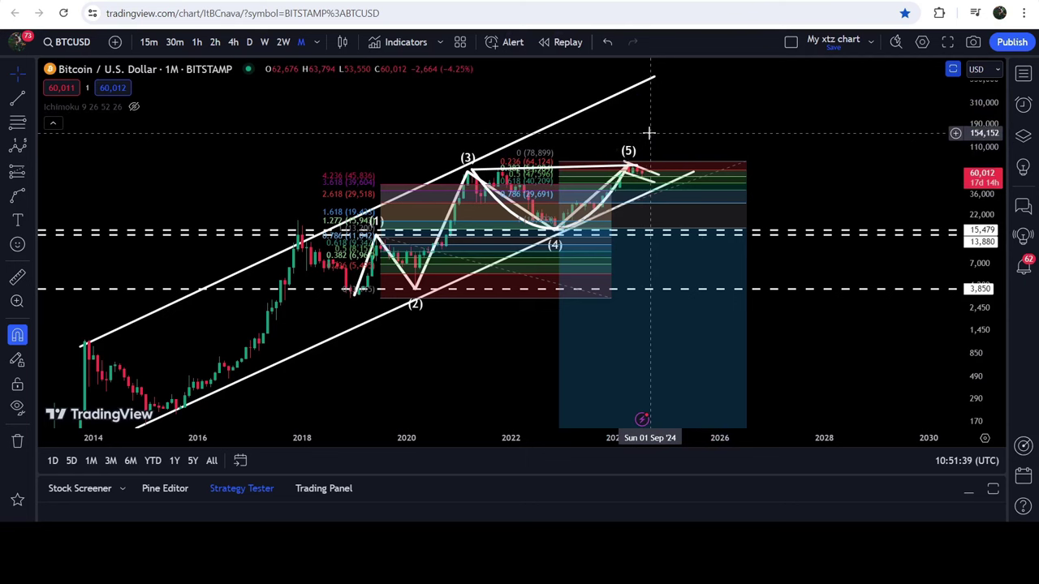